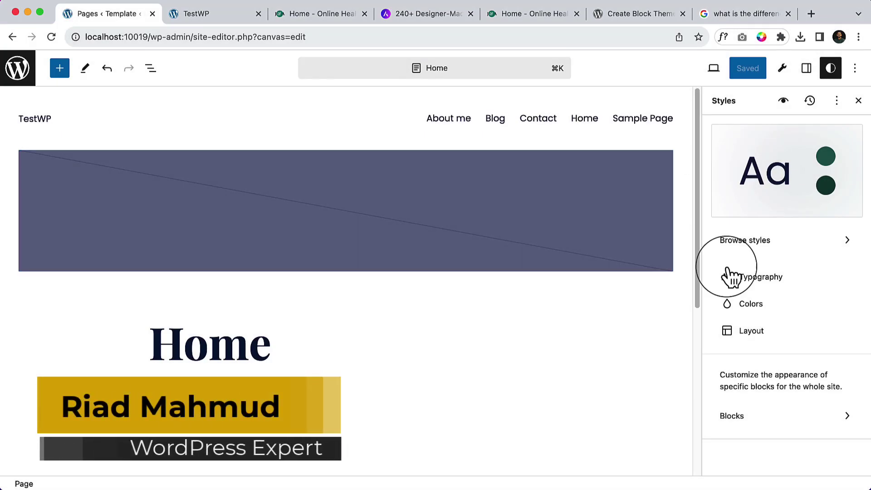
# - Open the Layout settings and change the wide width to 1200 px
pyautogui.click(746, 330)
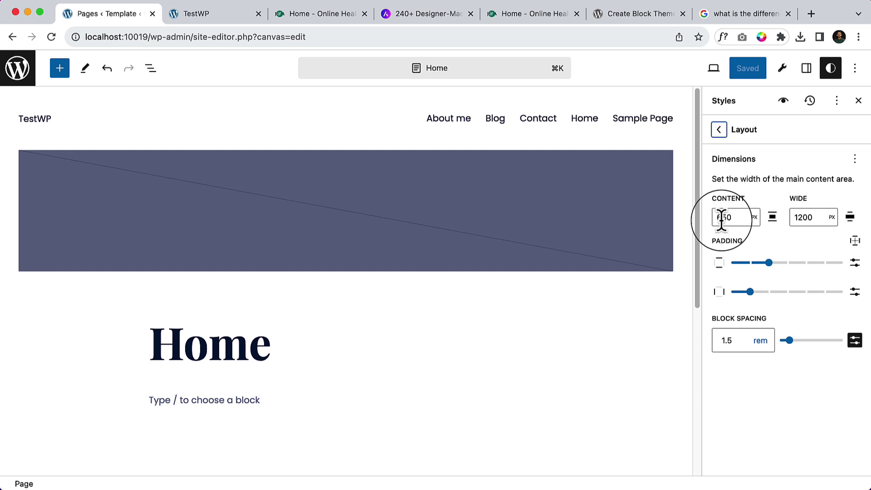
pyautogui.click(815, 217)
pyautogui.press('BackSpace')
pyautogui.write('0')
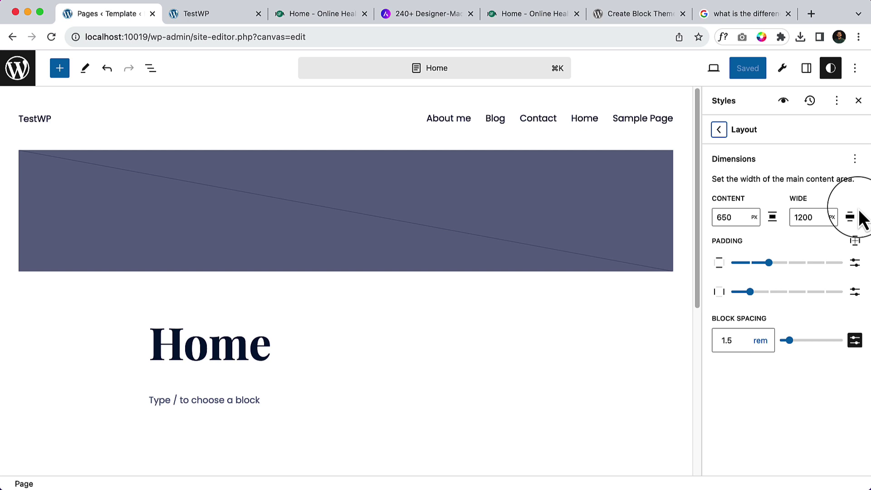
# - Check the Dimensions reset menu and width fields, keeping content 650 px and wide 1200 px
pyautogui.click(855, 159)
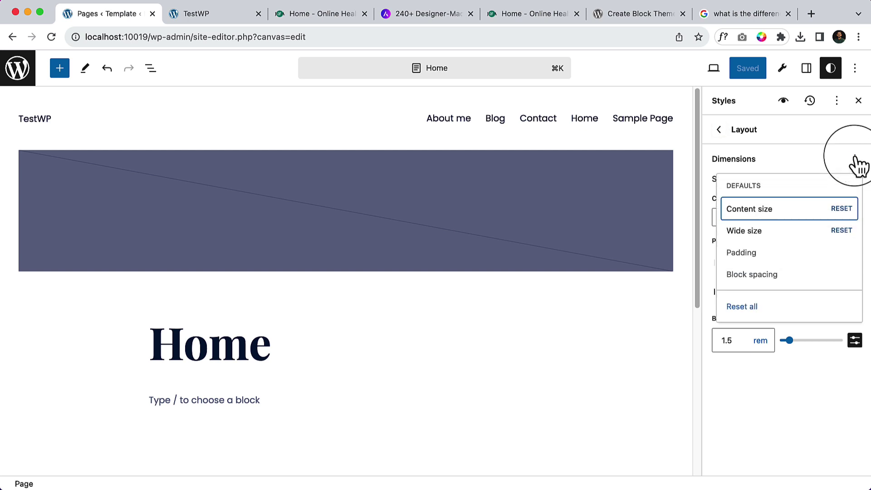
pyautogui.click(777, 244)
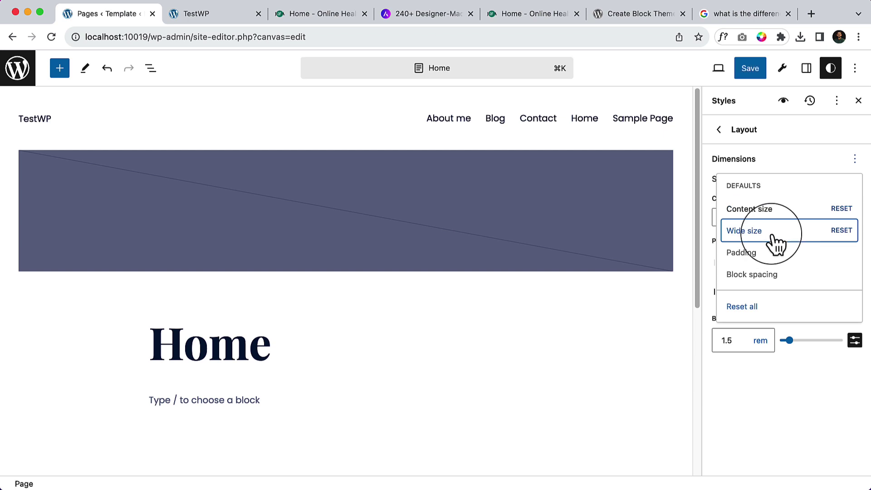
pyautogui.click(793, 466)
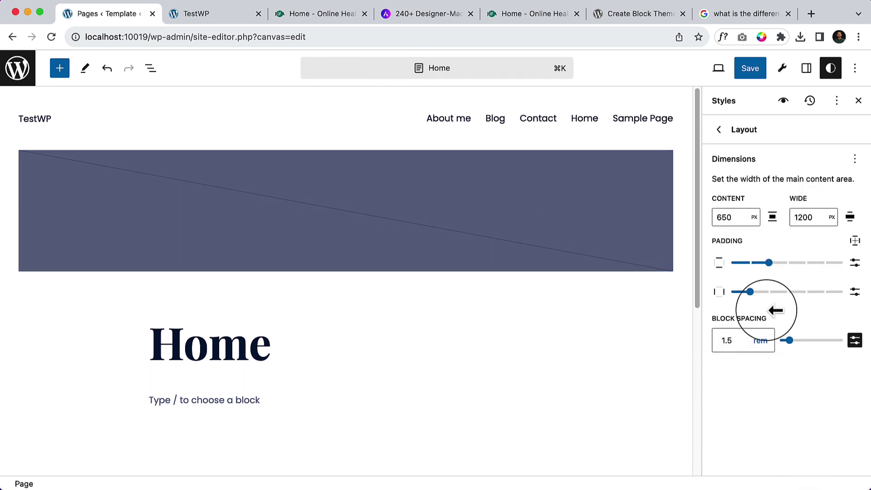
pyautogui.click(809, 218)
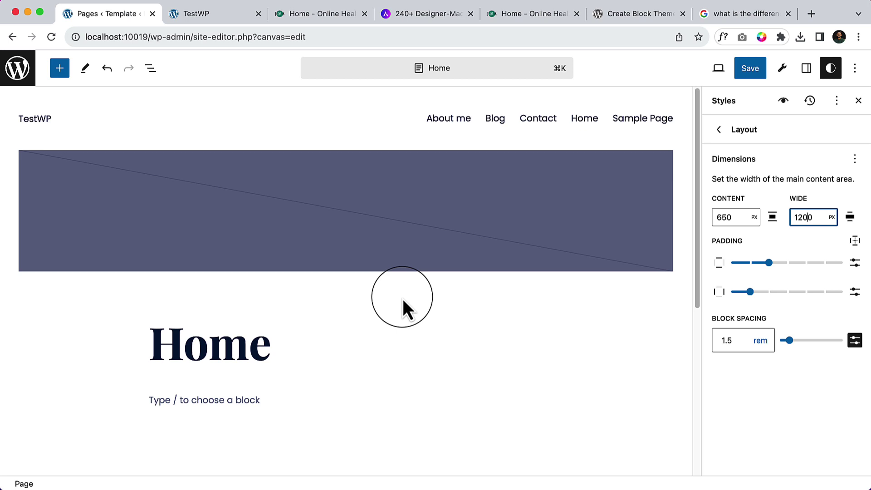
pyautogui.scroll(-6, 352, 320)
pyautogui.scroll(5, 344, 311)
pyautogui.scroll(2, 352, 320)
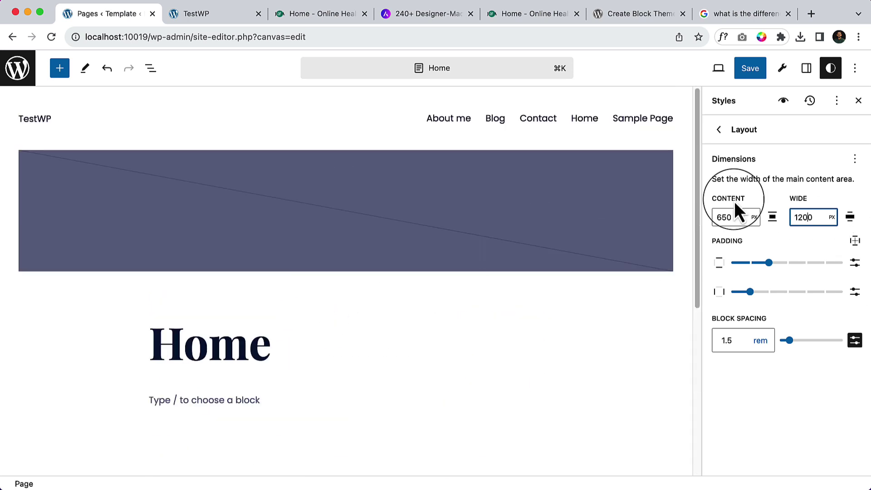
pyautogui.click(740, 218)
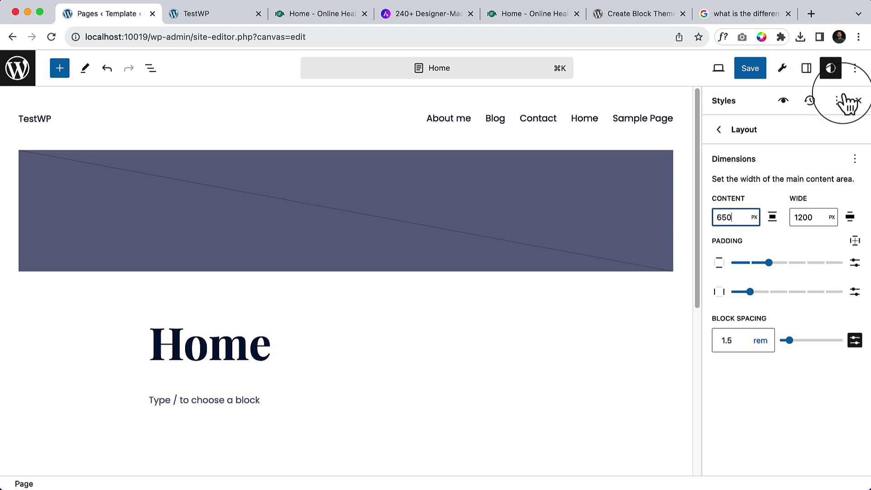
pyautogui.click(854, 159)
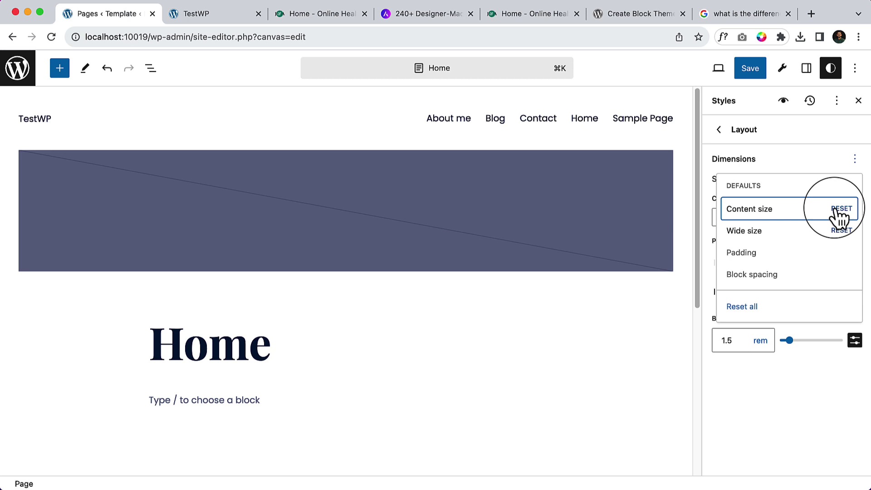
pyautogui.click(827, 402)
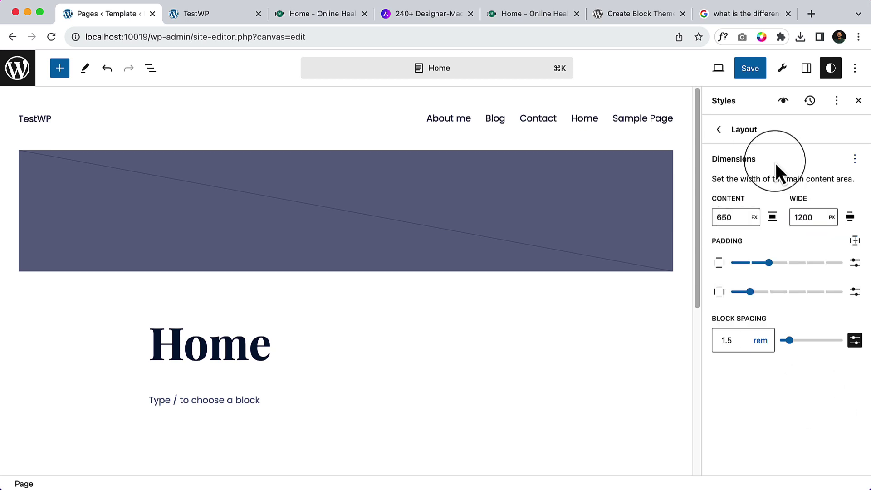
# - Go back to the Styles panel listing Typography, Colors, Layout and Blocks
pyautogui.click(716, 132)
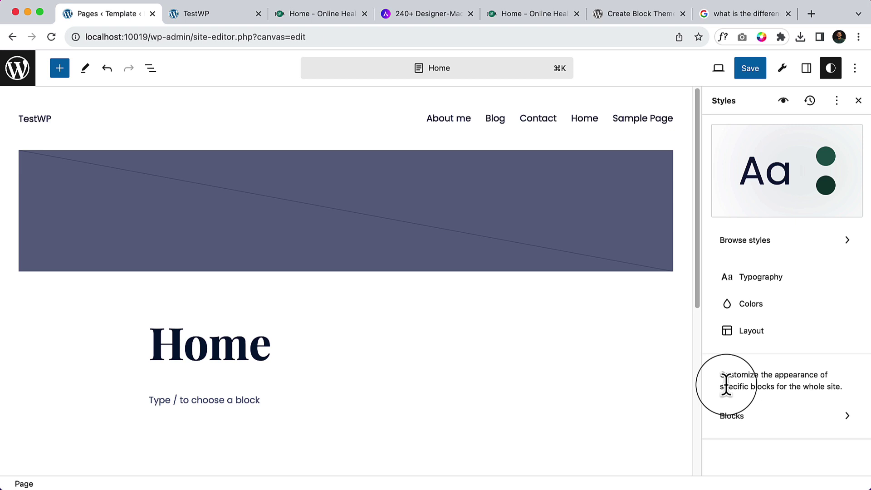
pyautogui.click(285, 18)
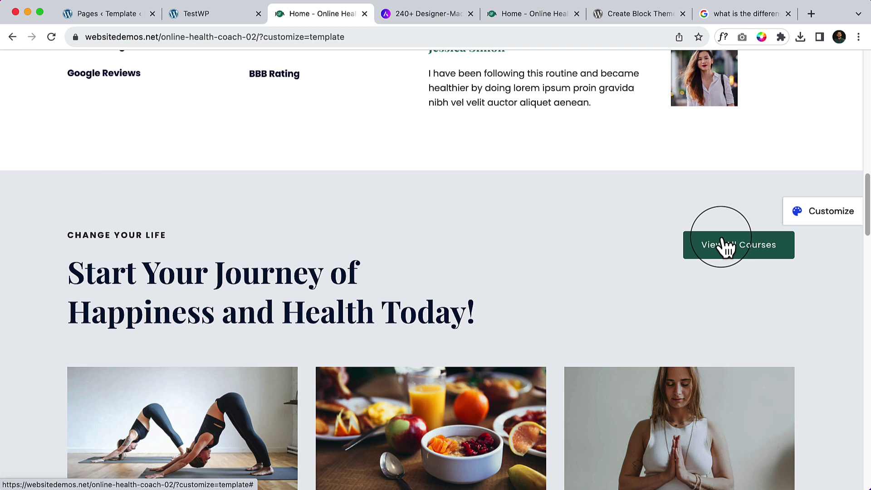
pyautogui.scroll(-2, 725, 247)
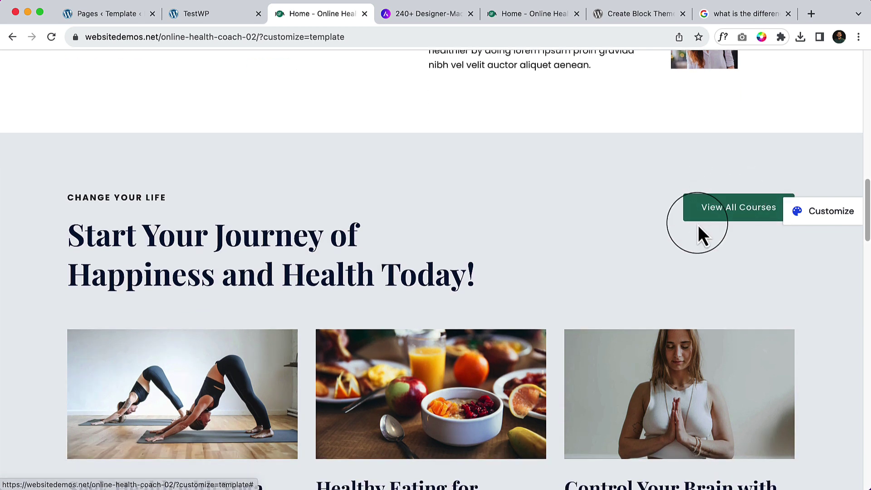
pyautogui.click(99, 21)
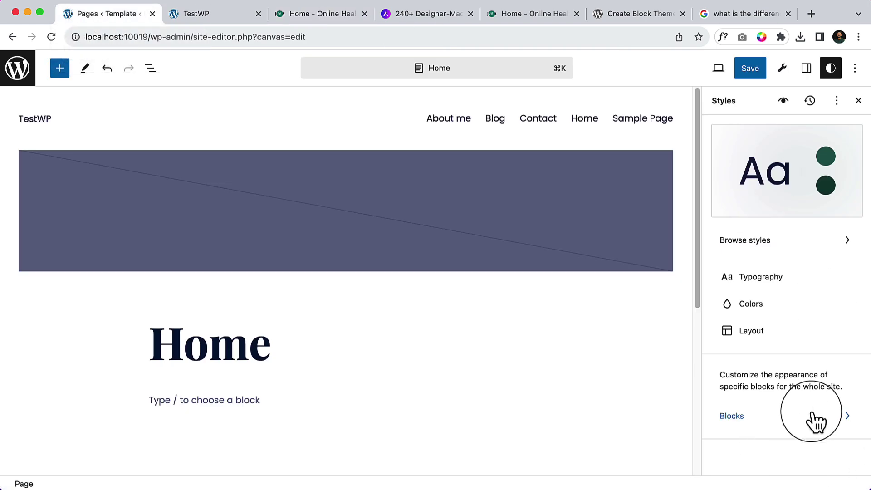
pyautogui.click(339, 20)
pyautogui.scroll(-10, 595, 440)
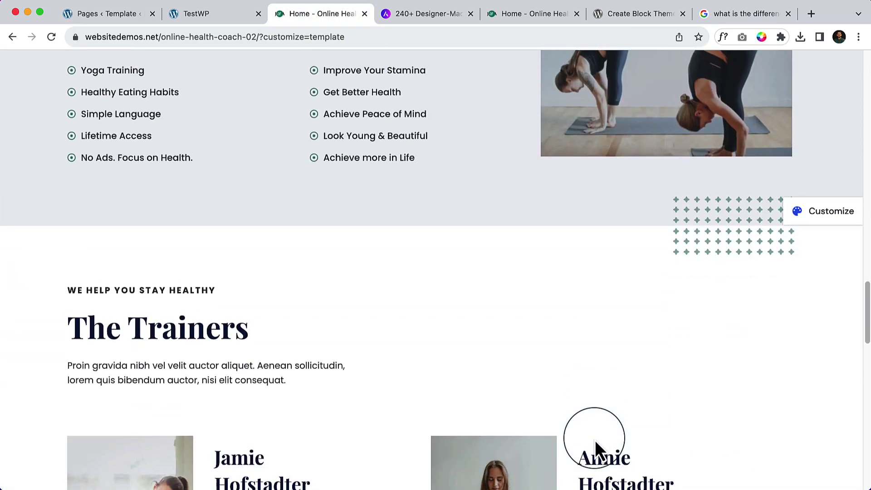
pyautogui.scroll(-10, 594, 440)
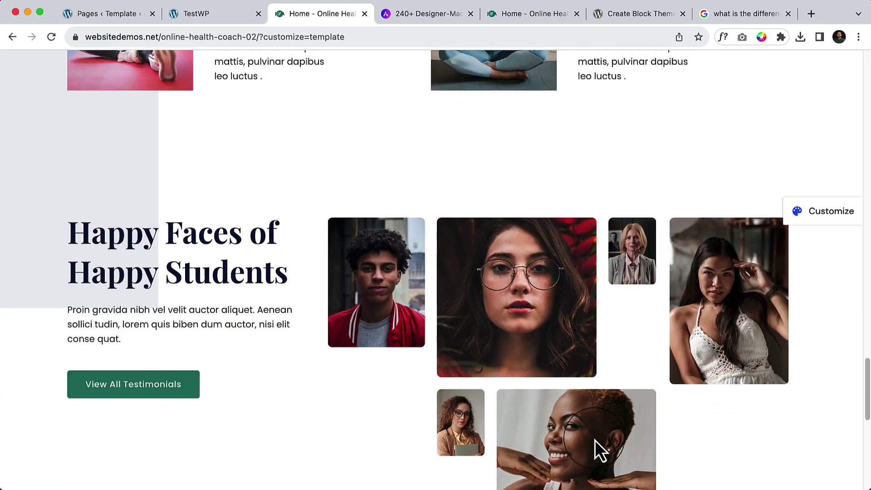
pyautogui.scroll(-10, 595, 440)
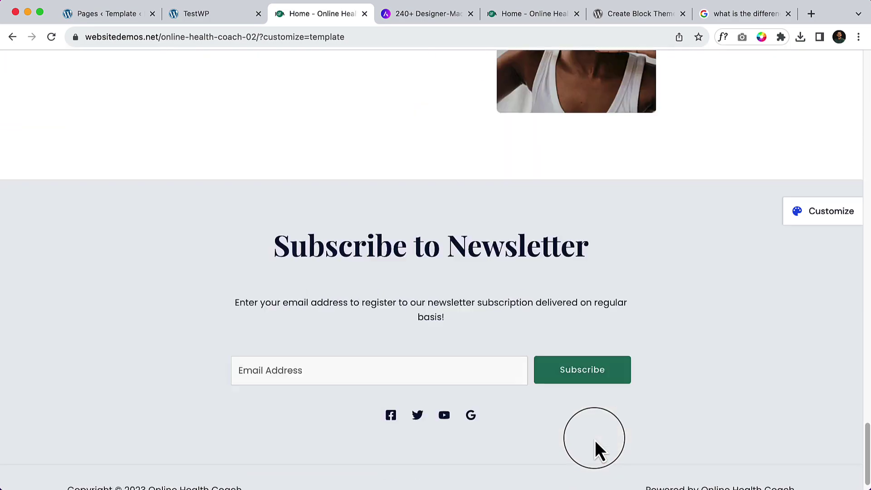
pyautogui.scroll(15, 595, 440)
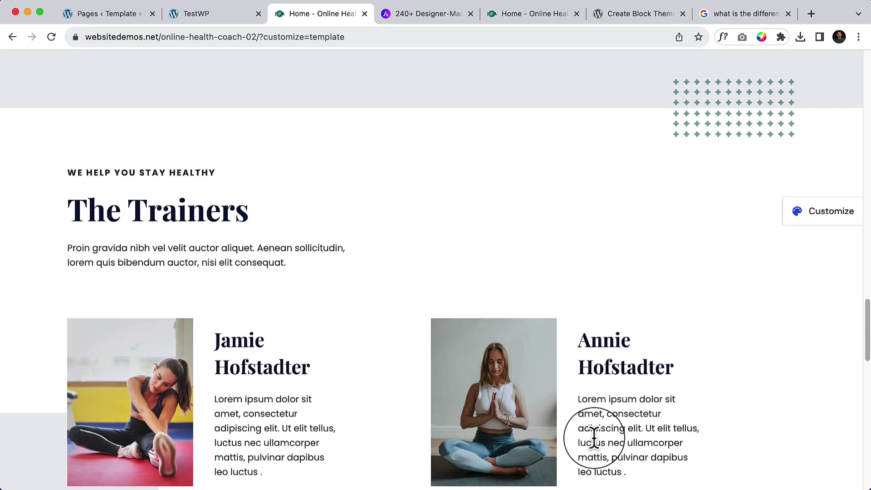
pyautogui.scroll(15, 594, 441)
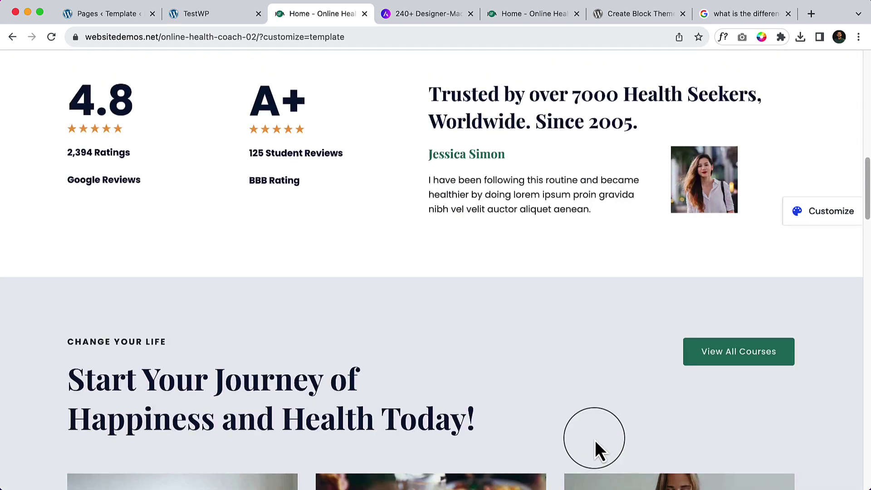
pyautogui.scroll(4, 594, 440)
pyautogui.scroll(8, 595, 440)
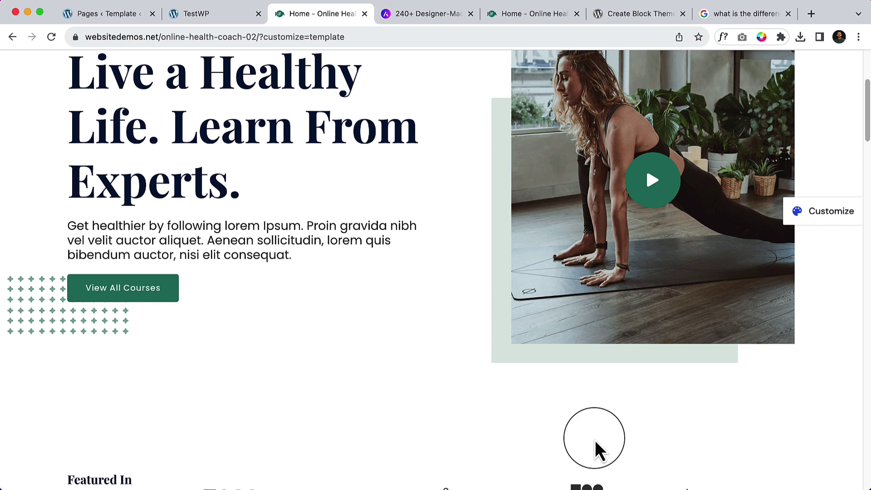
pyautogui.scroll(3, 595, 440)
pyautogui.scroll(-1, 595, 440)
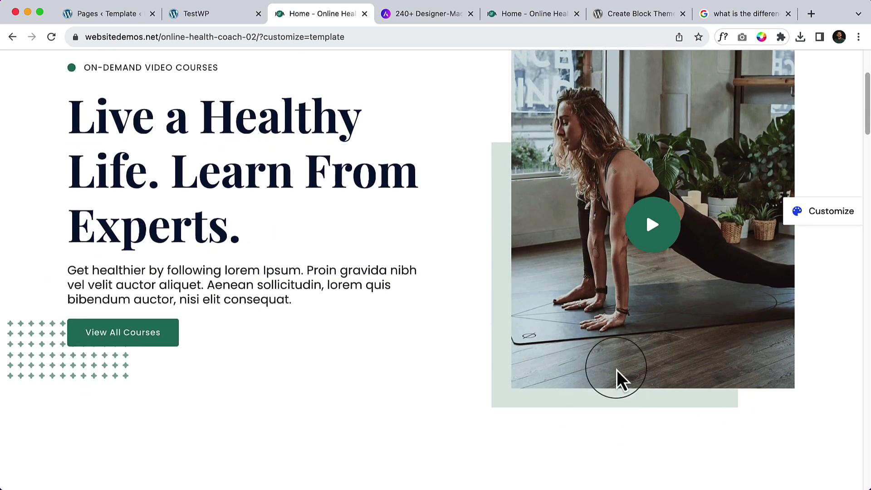
pyautogui.scroll(-20, 617, 369)
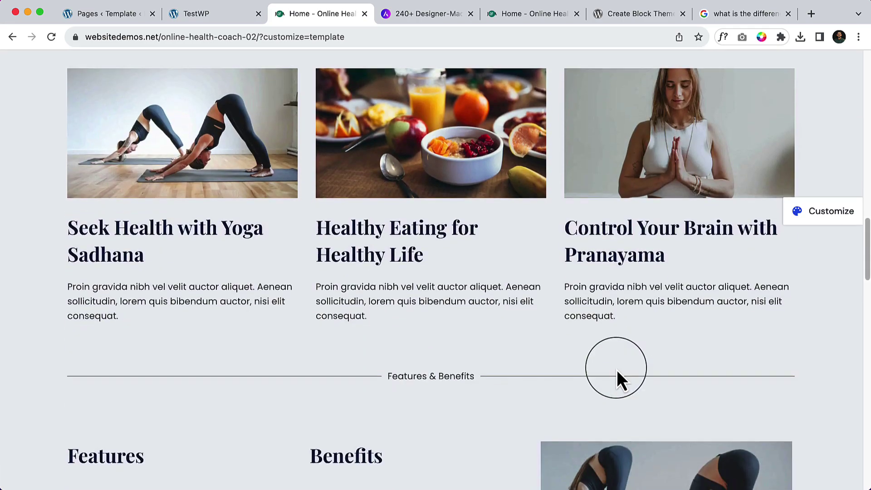
pyautogui.scroll(-5, 639, 361)
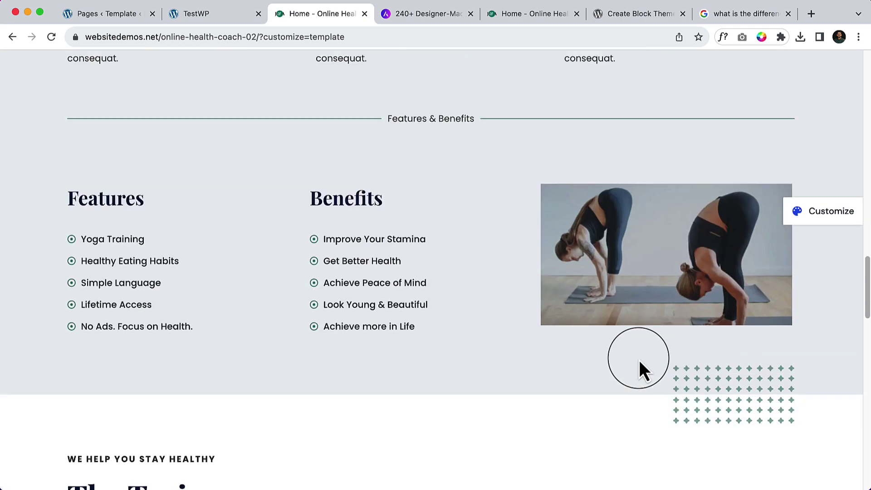
pyautogui.scroll(6, 639, 361)
# - Back in the site editor, open the Button block's styles under Blocks
pyautogui.click(131, 18)
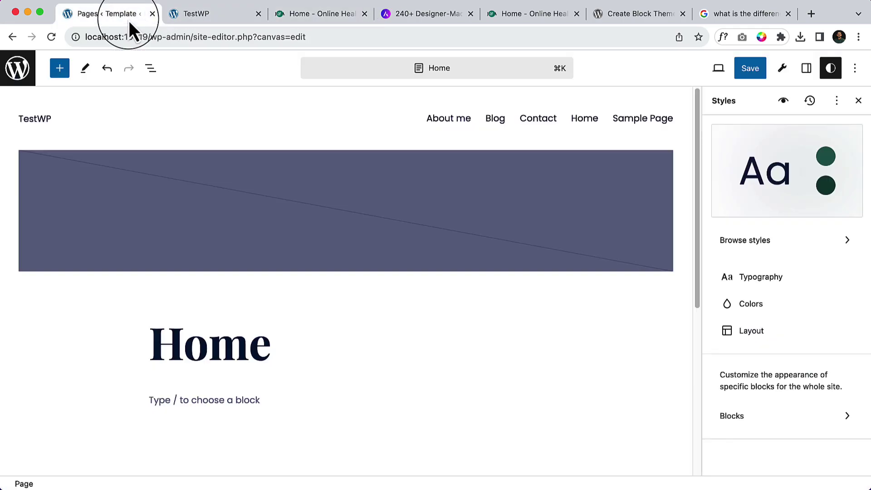
pyautogui.click(817, 424)
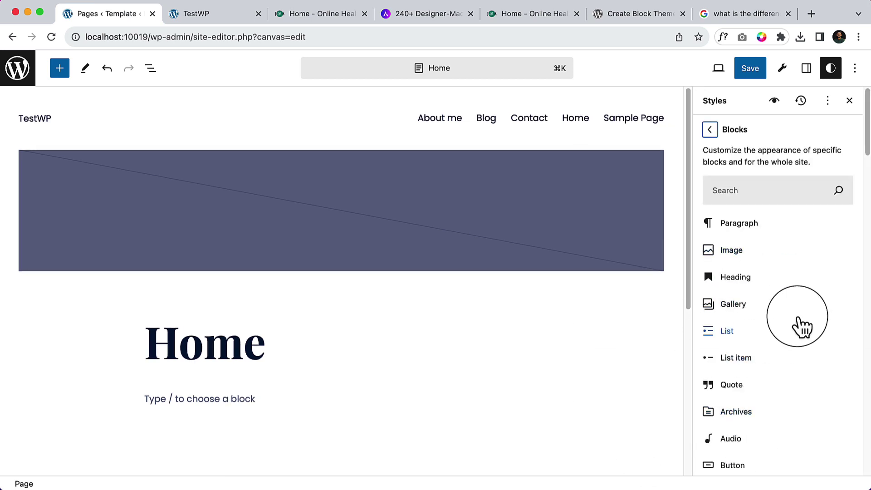
pyautogui.scroll(-5, 778, 367)
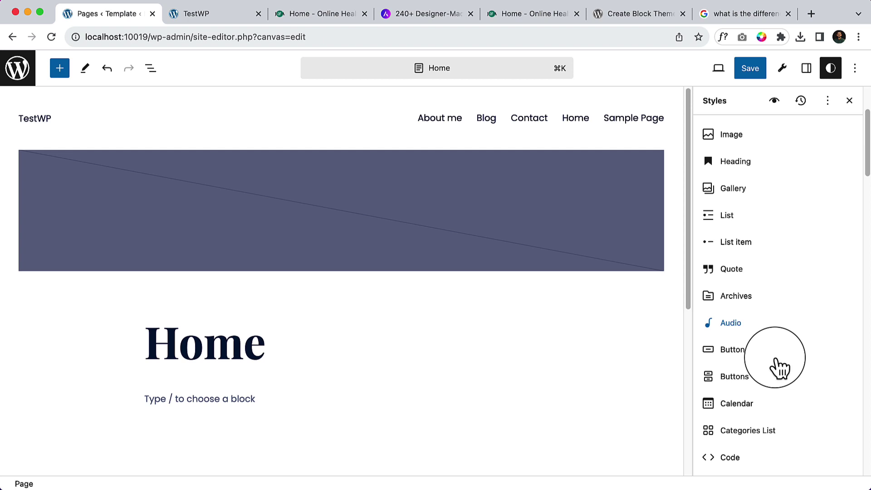
pyautogui.click(746, 356)
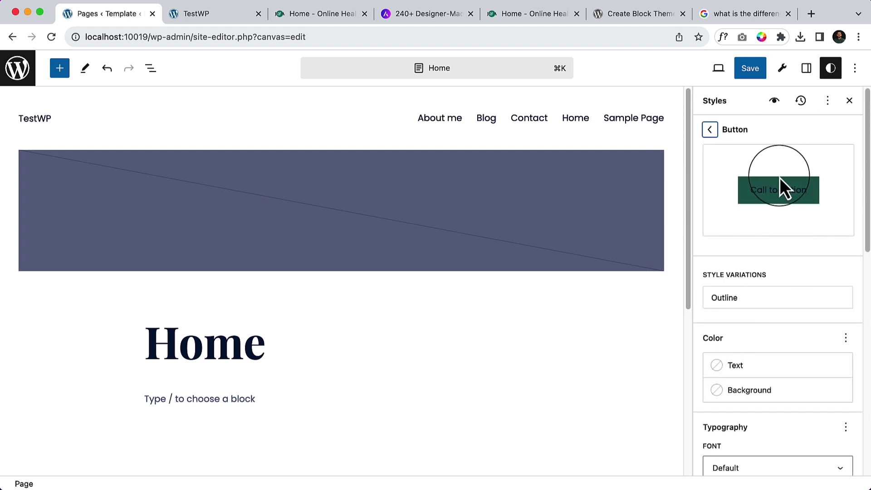
# - Set the Button text colour to the white Base (#FFFFFF) theme swatch
pyautogui.click(753, 374)
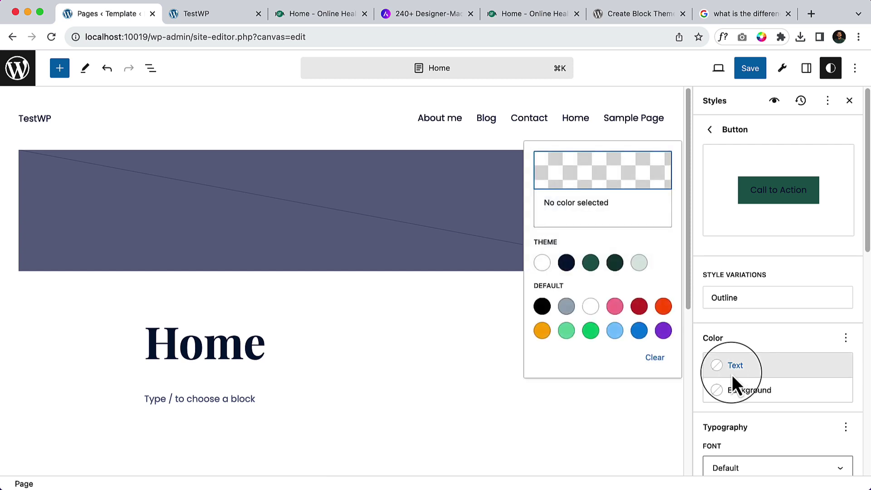
pyautogui.click(542, 263)
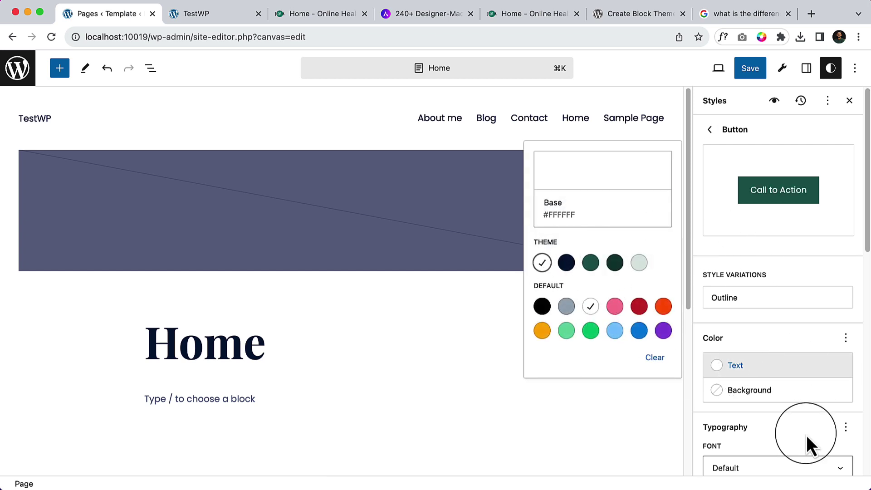
pyautogui.scroll(-3, 782, 436)
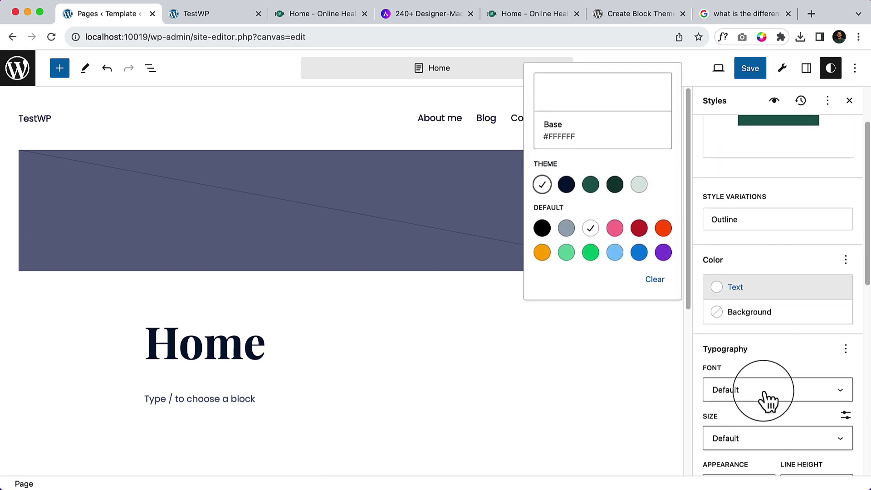
# - Choose Poppins as the Button block's font family
pyautogui.click(769, 399)
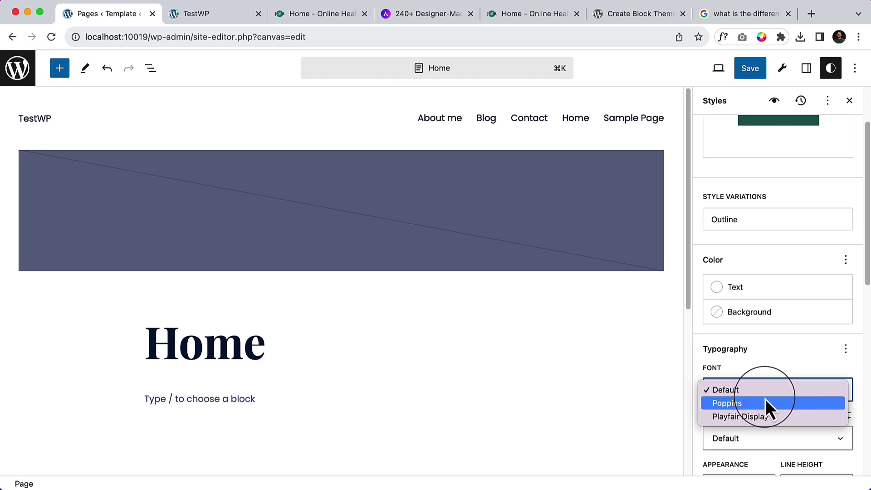
pyautogui.click(765, 400)
pyautogui.click(777, 438)
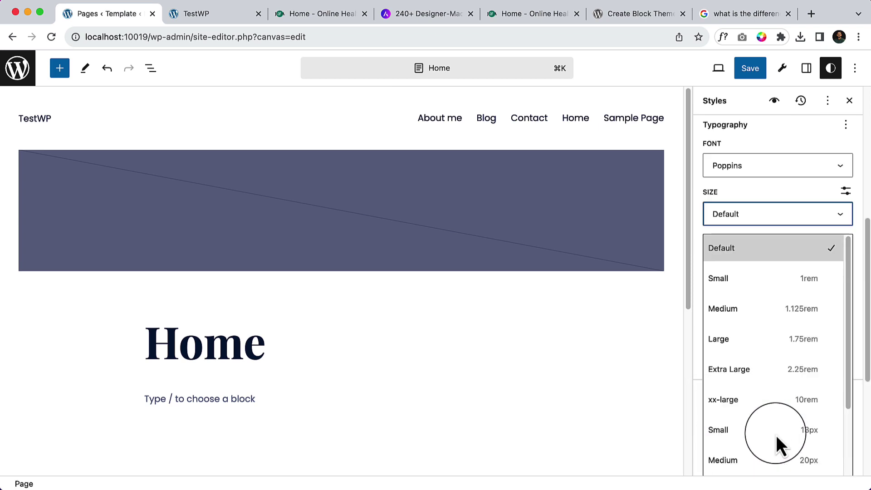
pyautogui.click(755, 186)
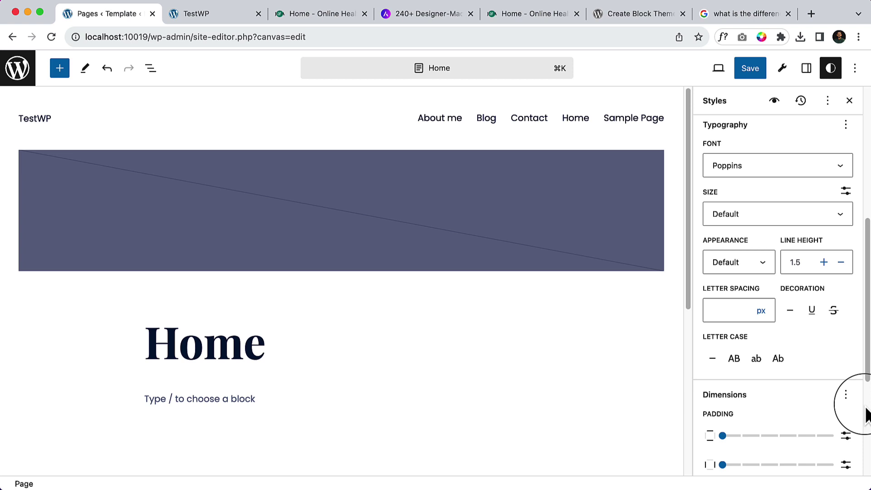
pyautogui.scroll(5, 815, 386)
pyautogui.scroll(-1, 844, 370)
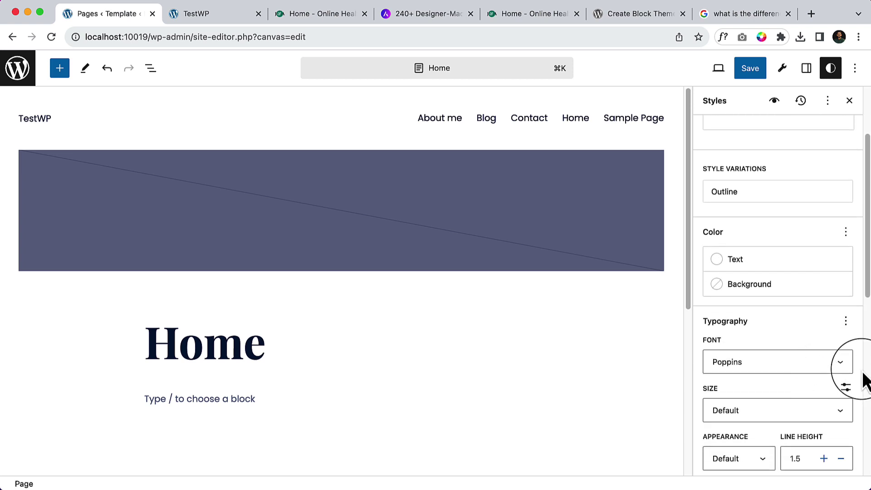
# - Switch to a custom font size and set the Button text to 14 px
pyautogui.click(845, 388)
pyautogui.doubleClick(741, 410)
pyautogui.press('BackSpace')
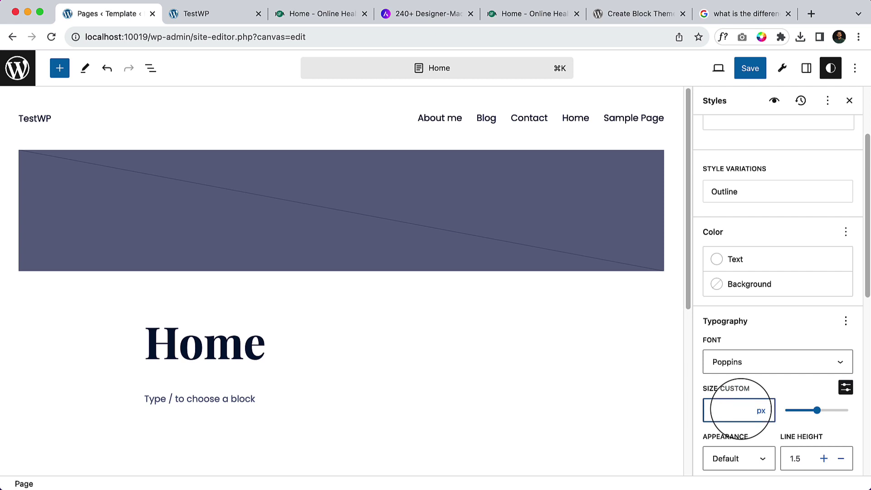
pyautogui.write('14')
pyautogui.press('Down')
pyautogui.scroll(-3, 749, 410)
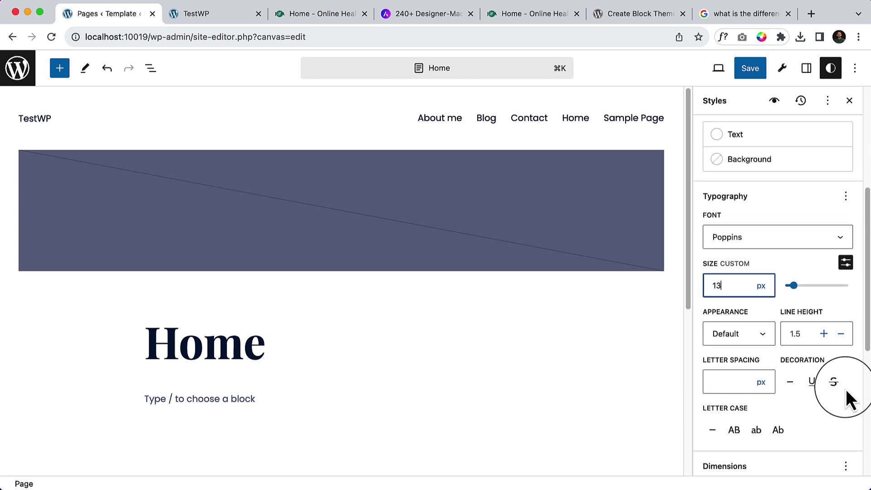
pyautogui.press('BackSpace')
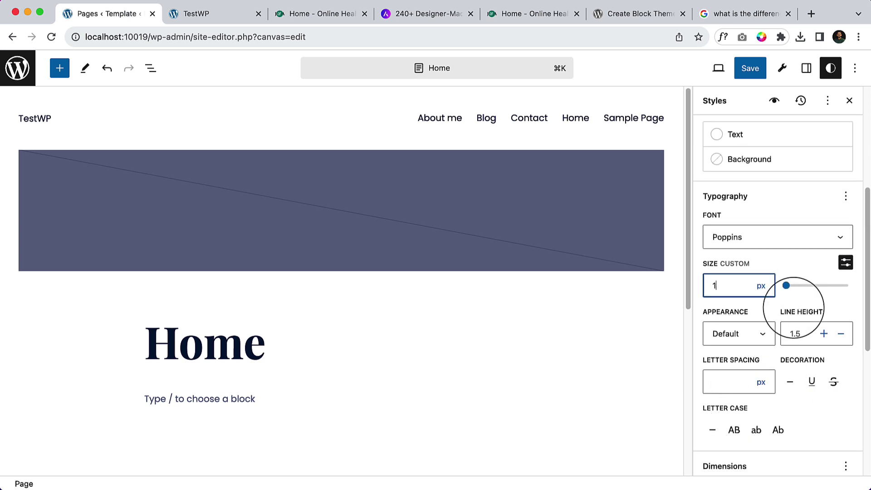
pyautogui.write('4')
pyautogui.click(827, 302)
pyautogui.scroll(-3, 827, 303)
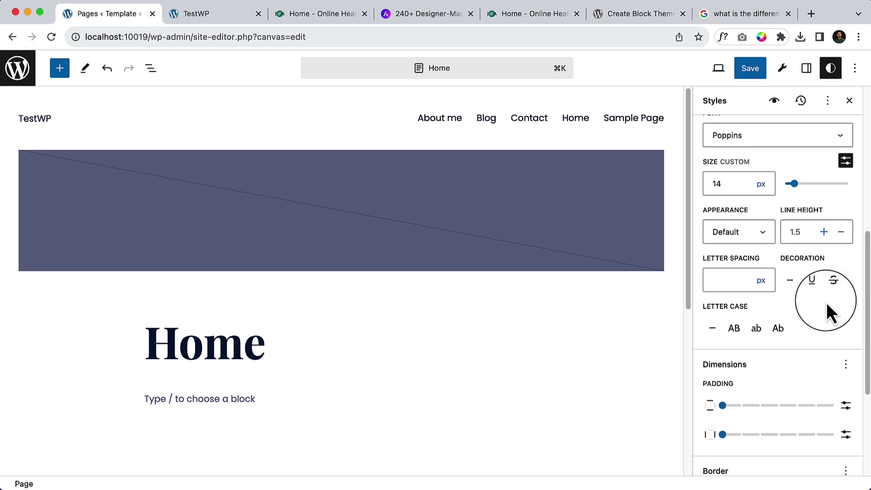
pyautogui.scroll(-2, 786, 413)
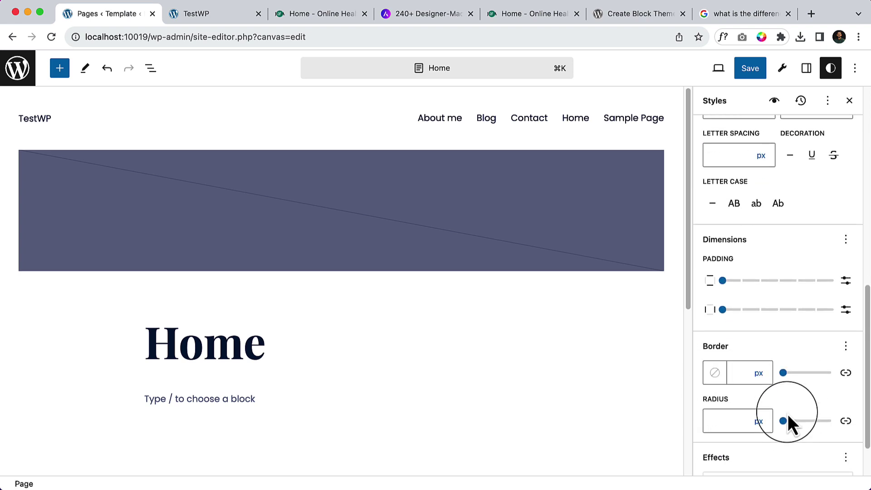
# - Change the Button border radius from 10 to 5 px, comparing against the demo site's button
pyautogui.click(708, 422)
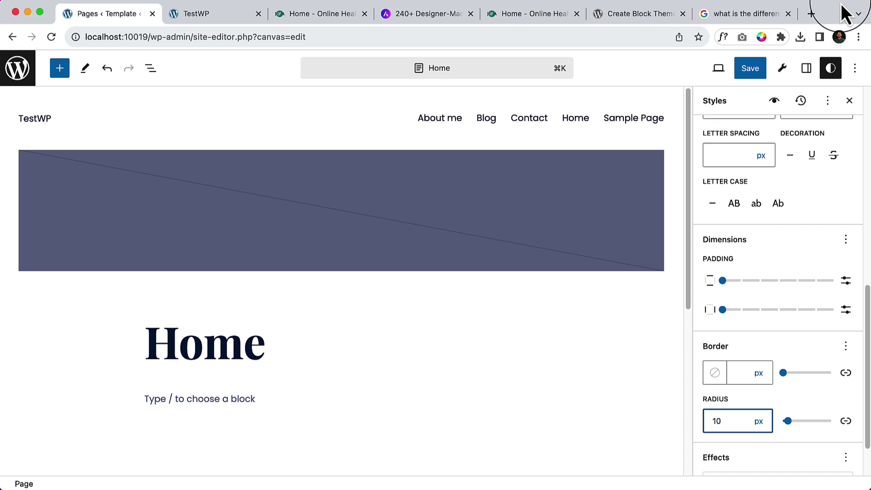
pyautogui.click(335, 14)
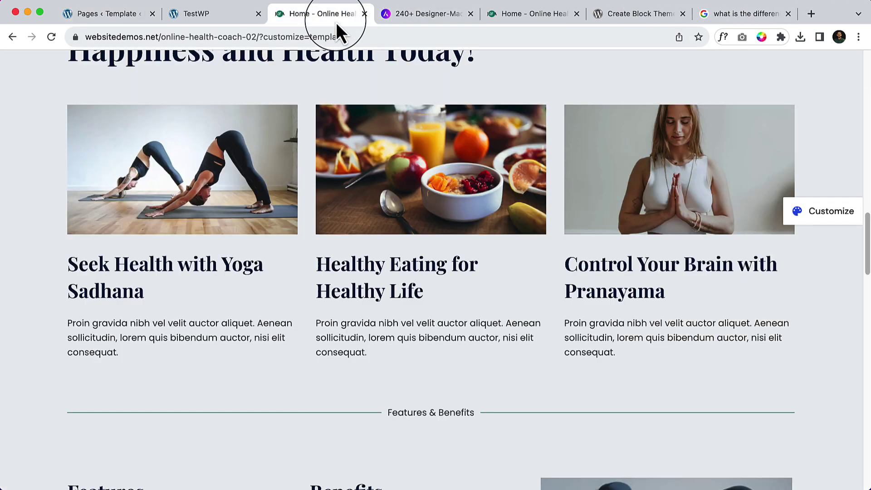
pyautogui.scroll(4, 704, 214)
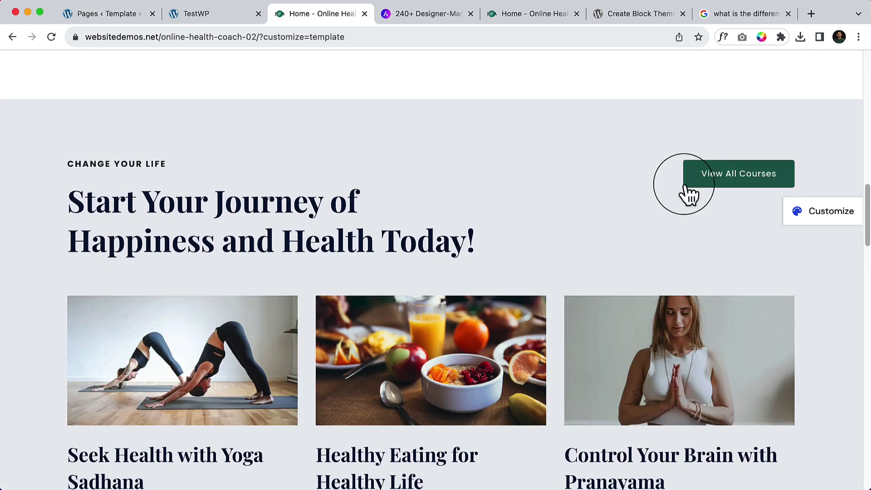
pyautogui.click(105, 18)
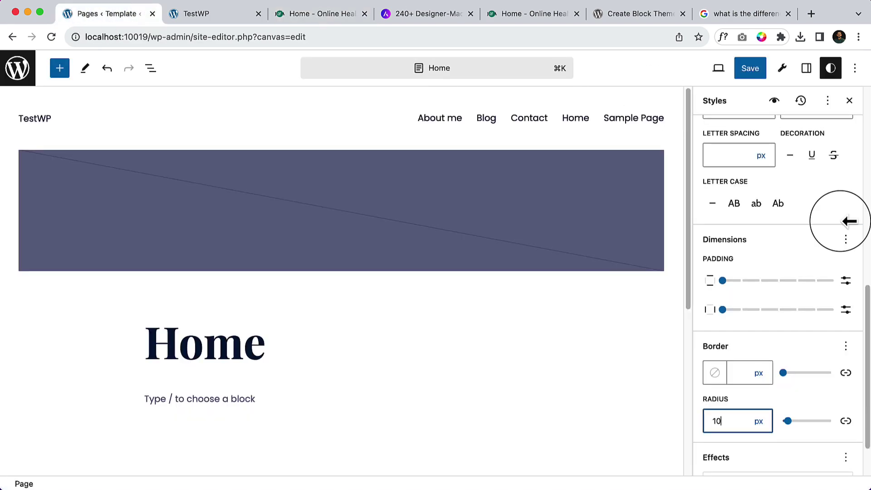
pyautogui.press('BackSpace')
pyautogui.press('BackSpace')
pyautogui.write('5')
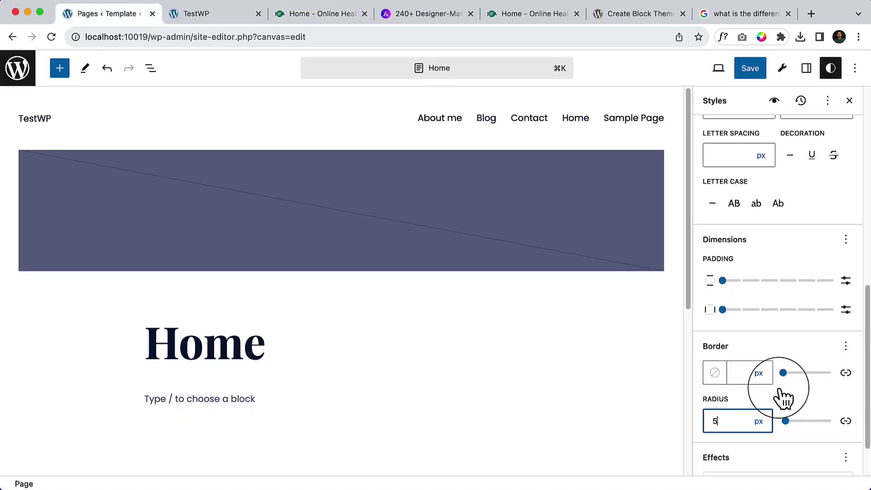
pyautogui.scroll(5, 813, 292)
pyautogui.scroll(8, 815, 283)
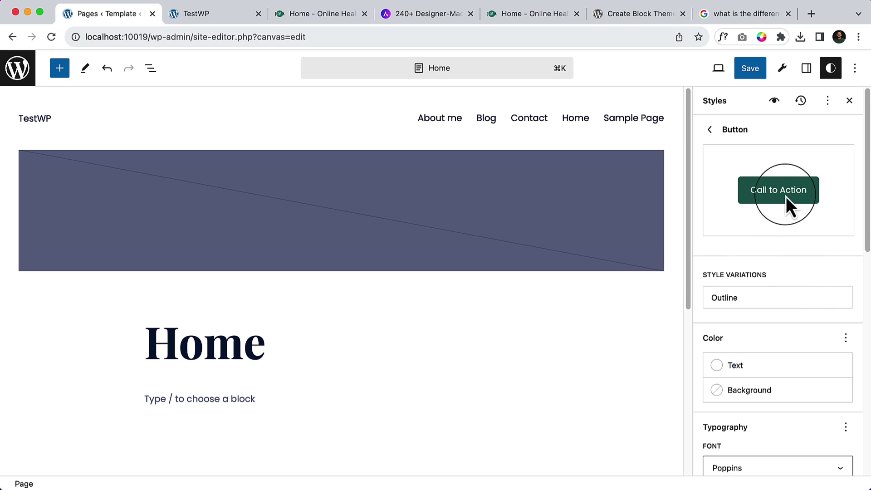
pyautogui.click(328, 15)
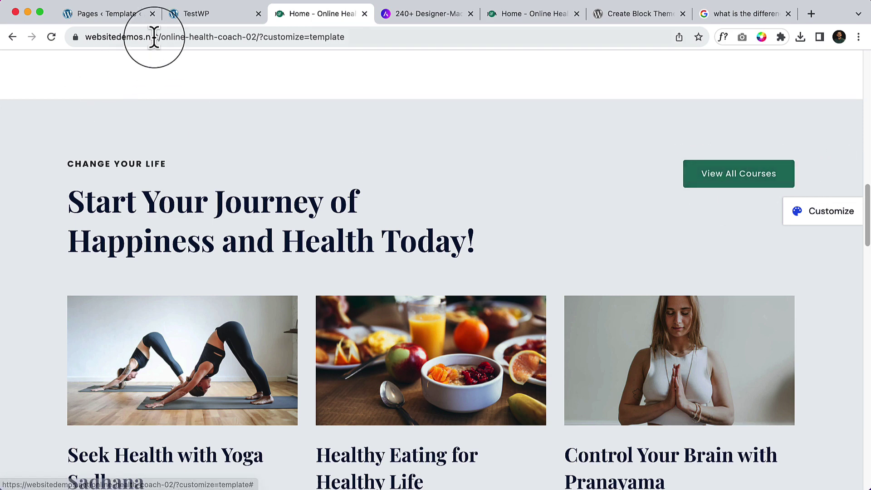
pyautogui.click(130, 24)
# - Drag the Button's horizontal padding slider to spacing preset 2, leaving vertical padding unchanged
pyautogui.scroll(-5, 784, 328)
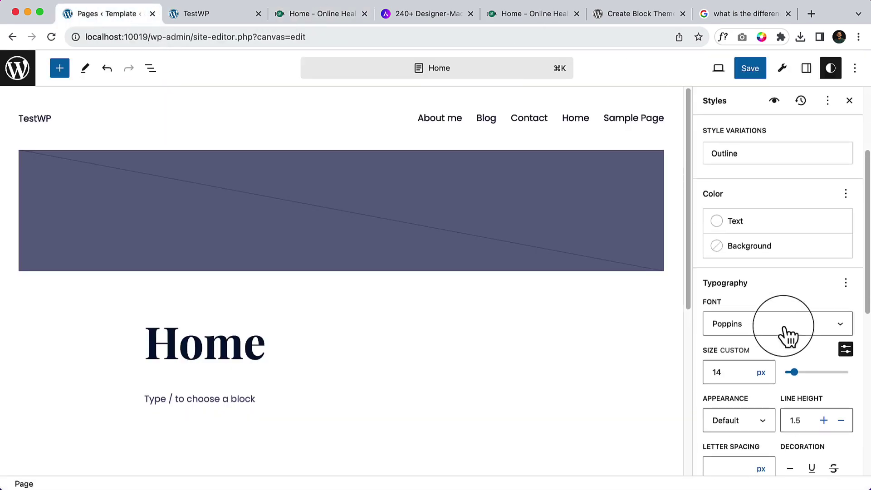
pyautogui.scroll(-5, 784, 328)
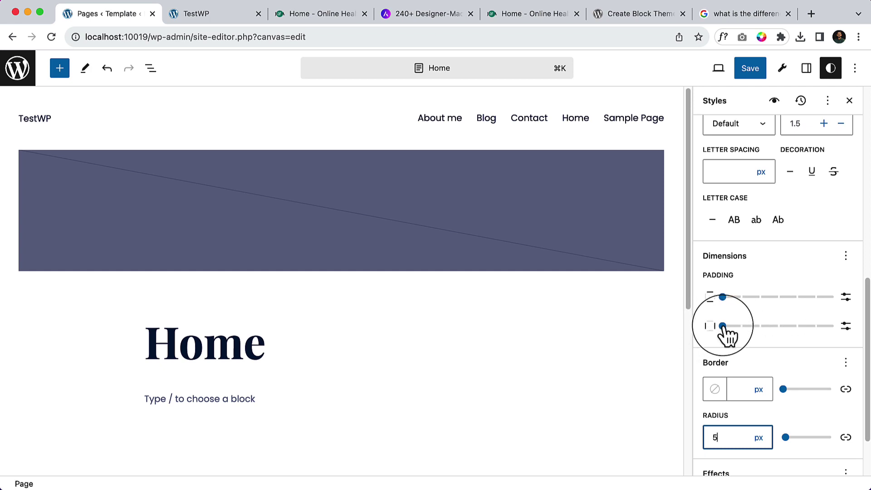
pyautogui.moveTo(724, 329); pyautogui.dragTo(763, 335)
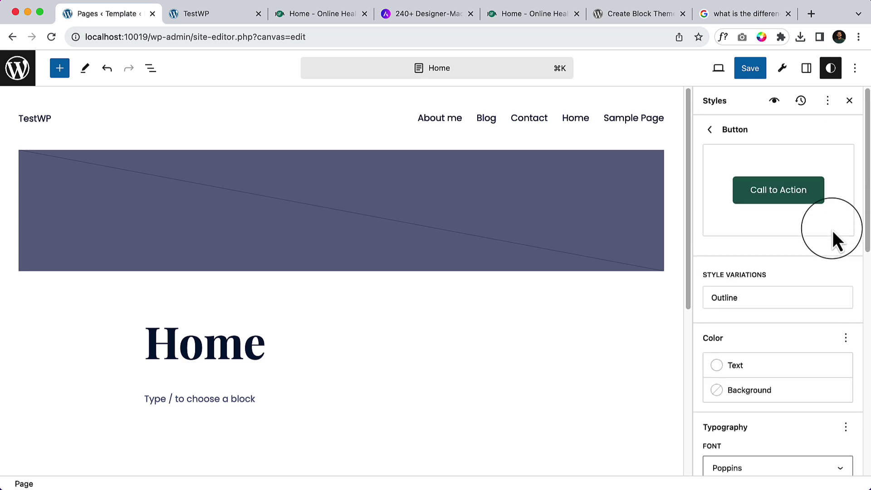
pyautogui.scroll(-10, 834, 233)
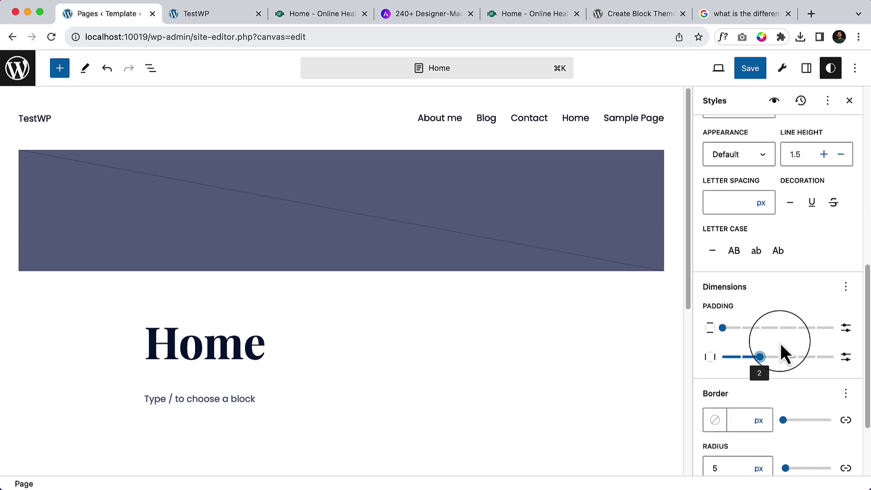
pyautogui.scroll(-3, 784, 353)
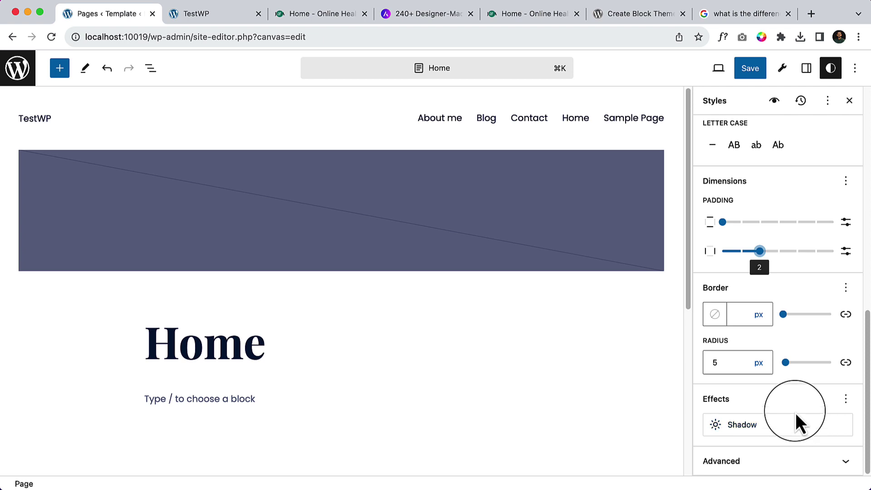
# - Look through the Effects shadow presets and options without changing anything
pyautogui.click(830, 429)
pyautogui.scroll(-1, 628, 383)
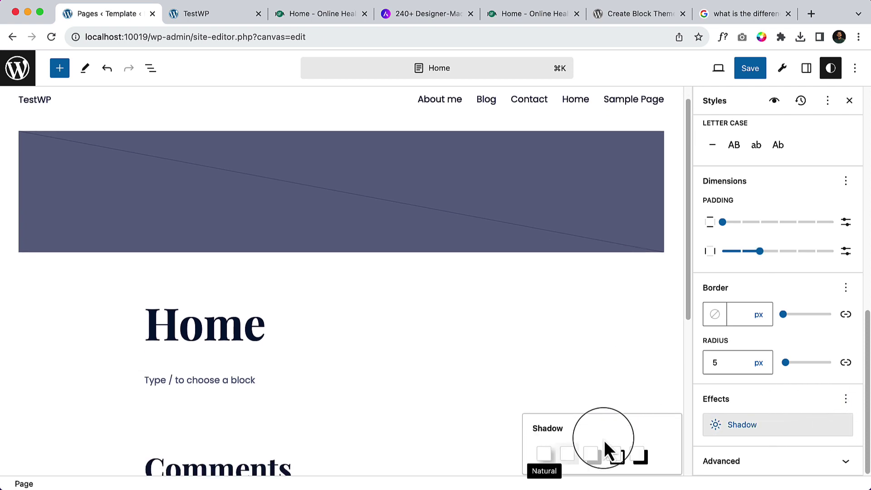
pyautogui.click(845, 400)
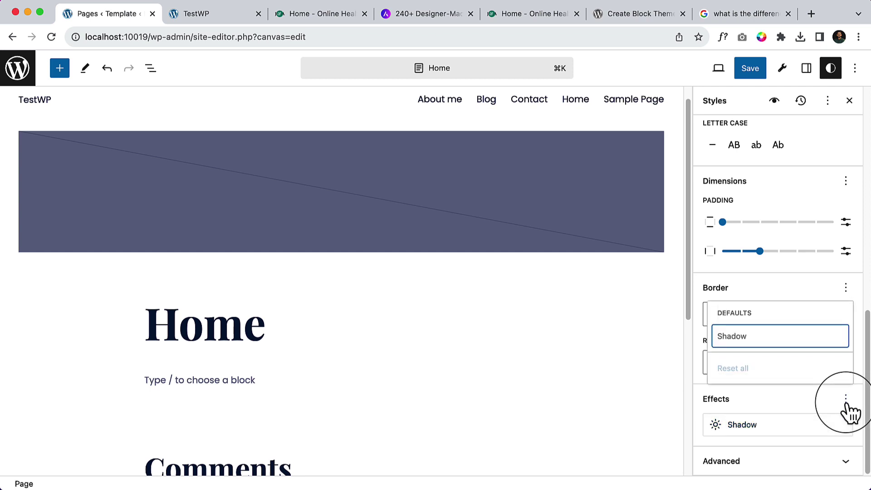
pyautogui.click(783, 407)
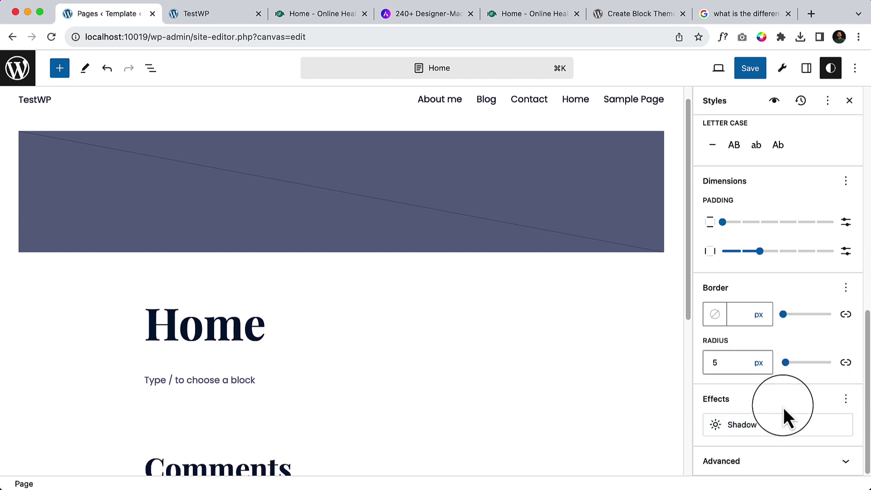
pyautogui.scroll(10, 810, 358)
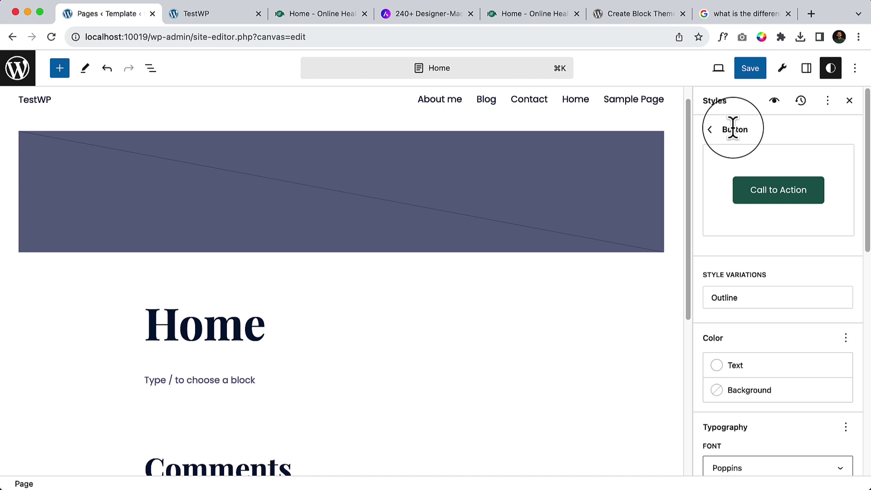
# - Save the Global Styles changes and confirm the save
pyautogui.click(751, 69)
pyautogui.click(752, 66)
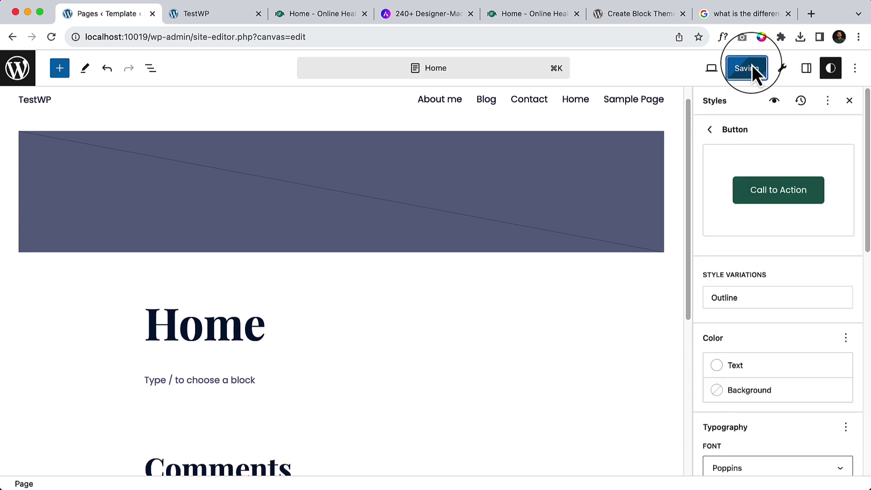
pyautogui.click(504, 264)
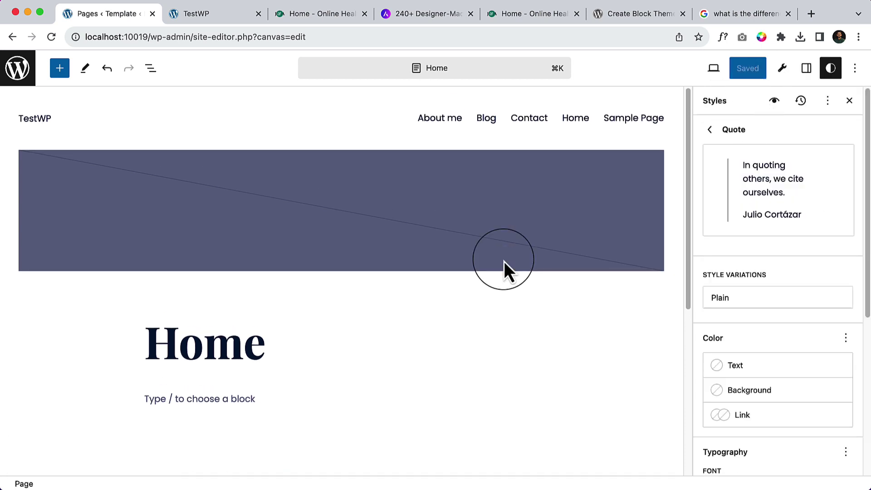